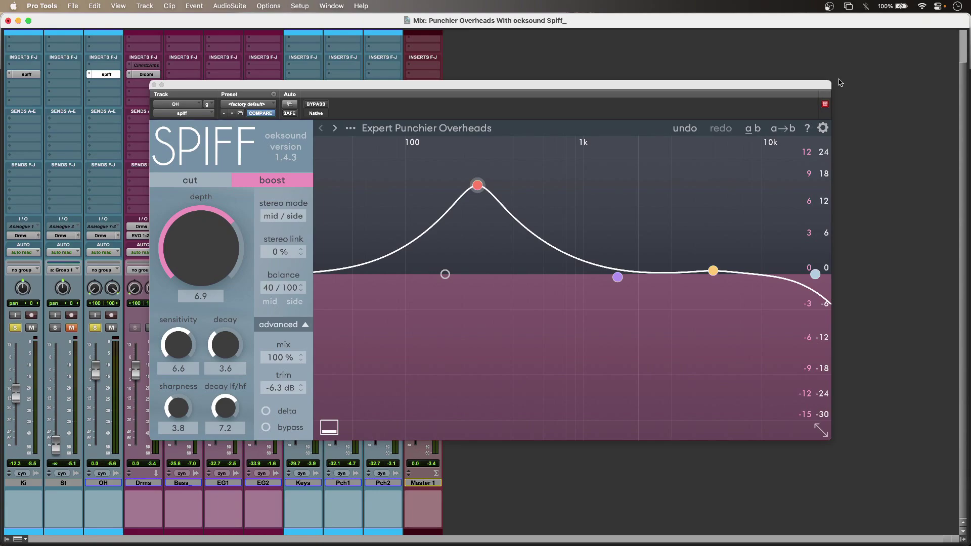
Check the bloom insert on Drms, reopen spiff on OH, and compare playback with the inserts bypassed and active.
{"action": "left_click", "coordinate": [140, 76]}
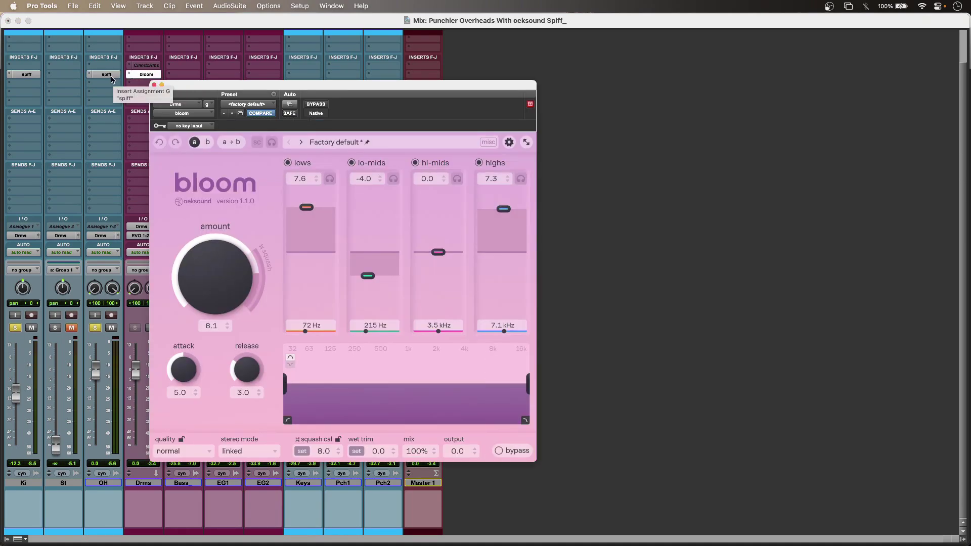
{"action": "left_click", "coordinate": [108, 74]}
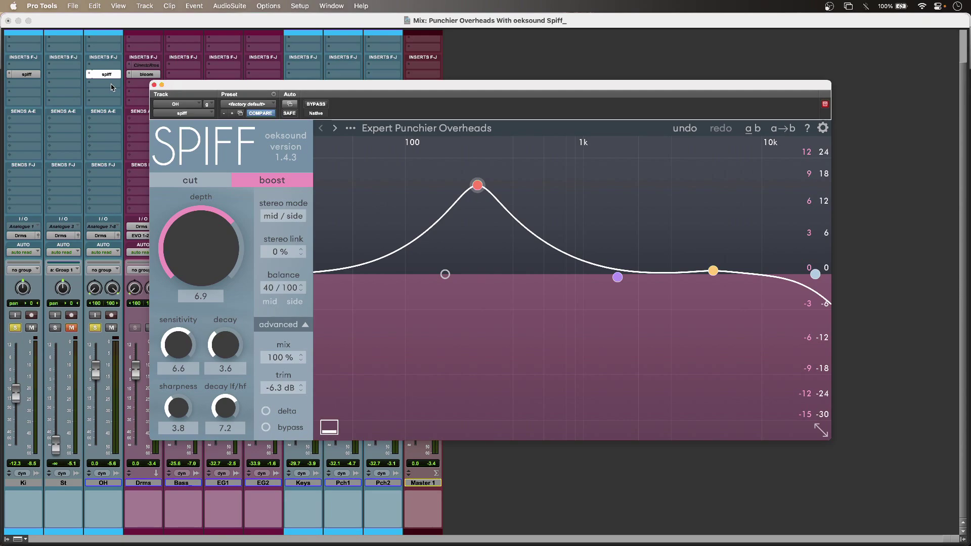
{"action": "left_click", "coordinate": [114, 76], "text": "super"}
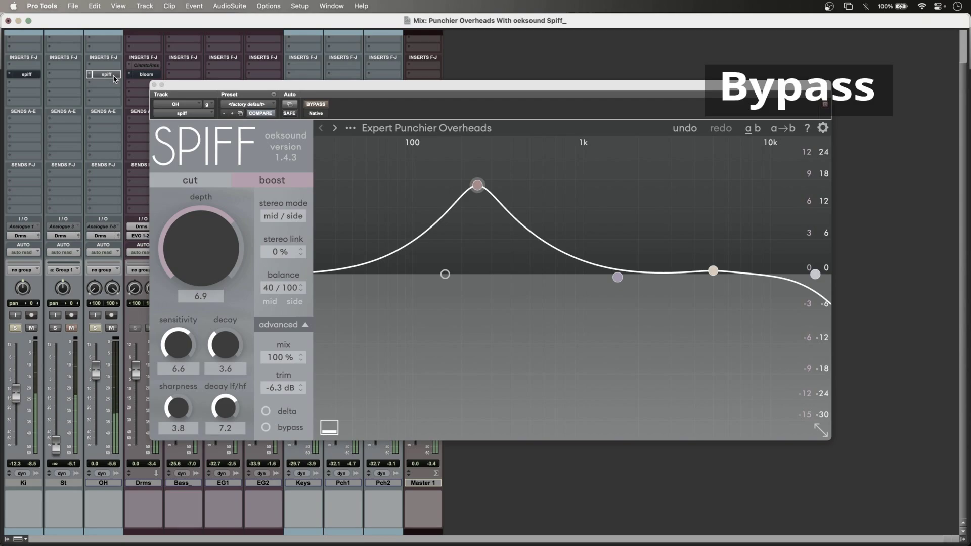
{"action": "left_click", "coordinate": [106, 74], "text": "super"}
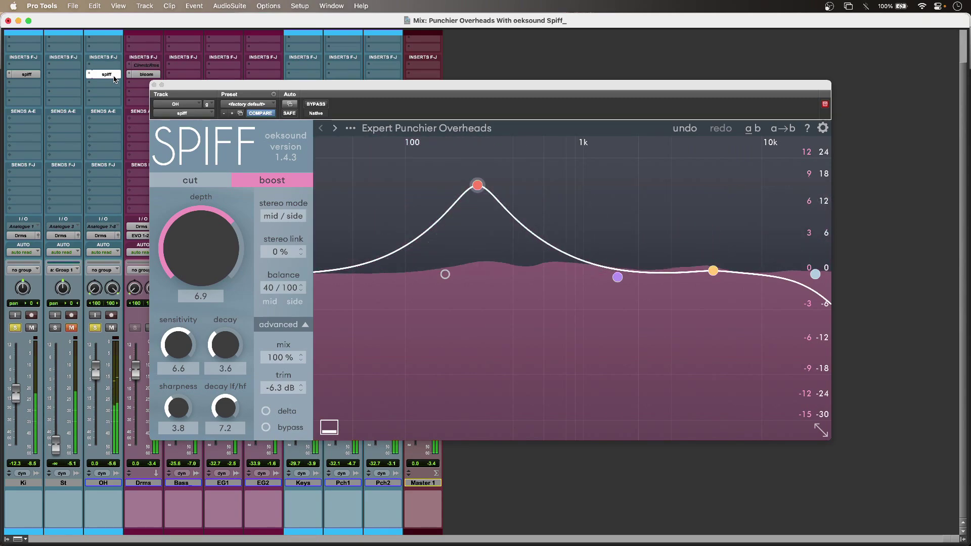
{"action": "left_click", "coordinate": [116, 75], "text": "alt+super"}
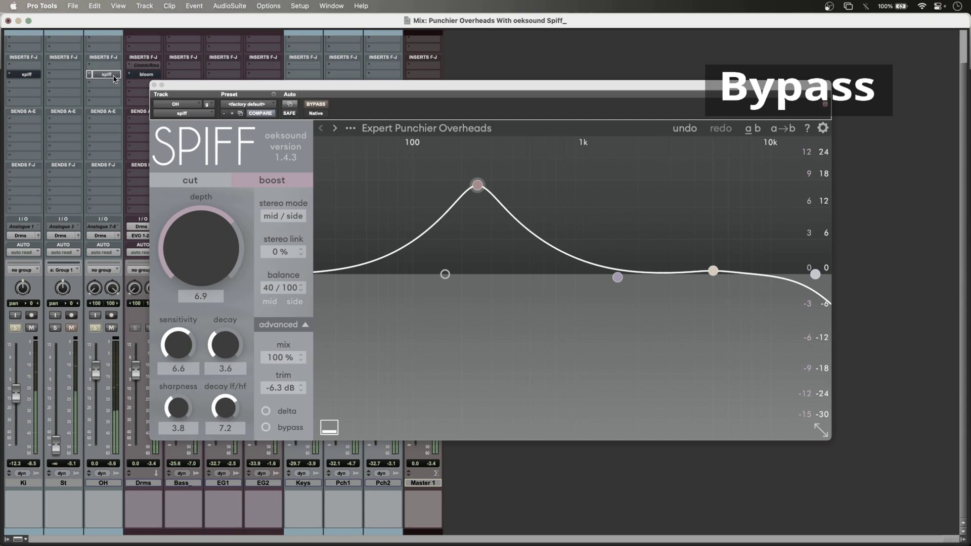
{"action": "left_click", "coordinate": [114, 77], "text": "super"}
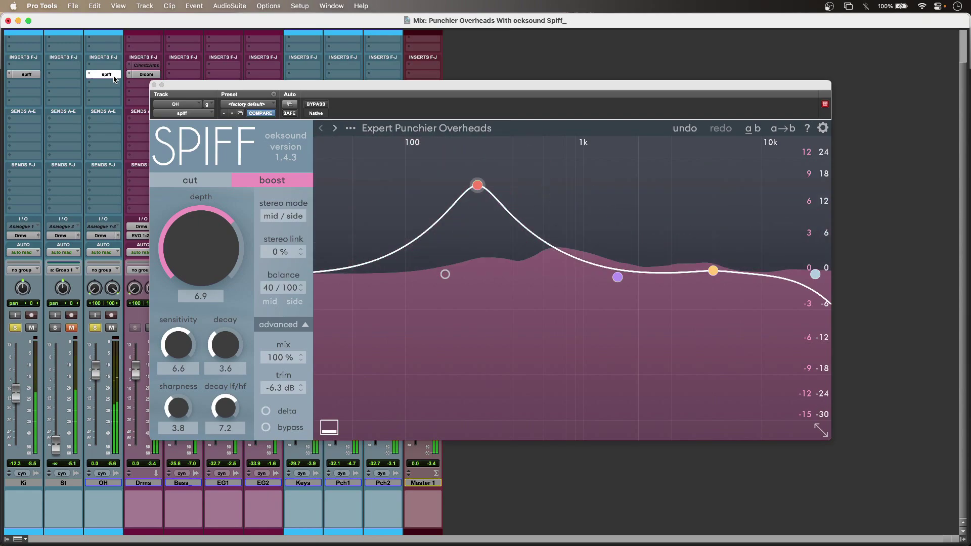
{"action": "key", "text": "space"}
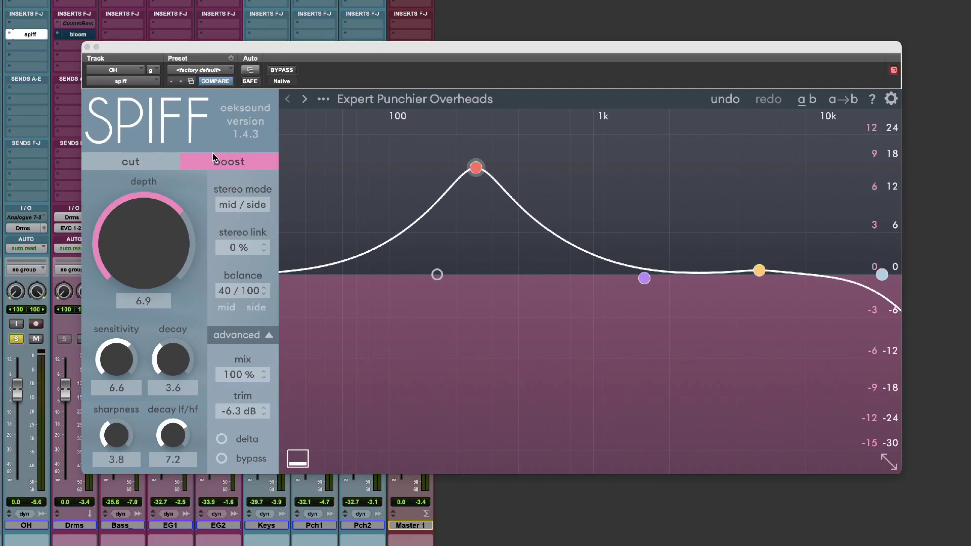
Try spiff's depth at 0.0, 5.0, 8.1 and 10.0 during playback, and restore it to 6.9.
{"action": "left_click_drag", "start_coordinate": [193, 214], "coordinate": [175, 335]}
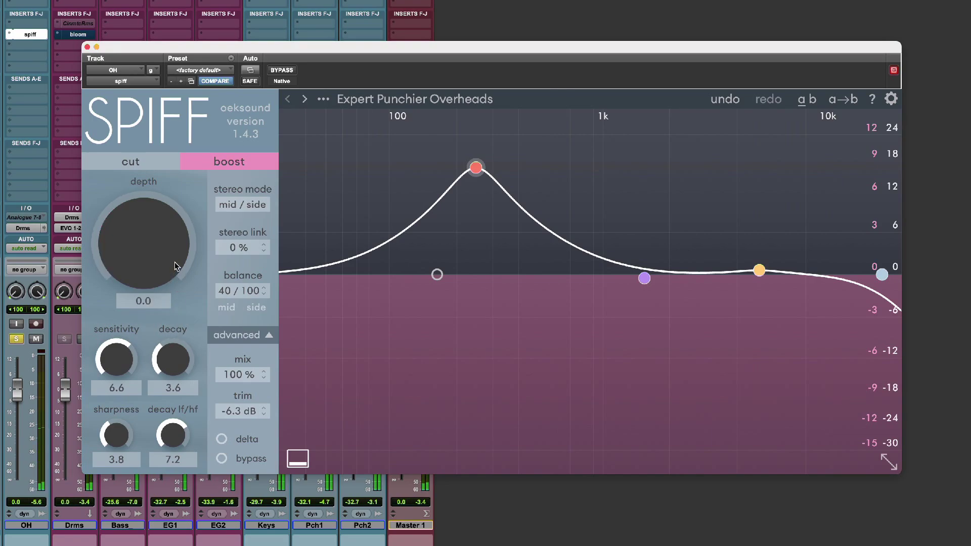
{"action": "left_click_drag", "start_coordinate": [176, 266], "coordinate": [174, 185]}
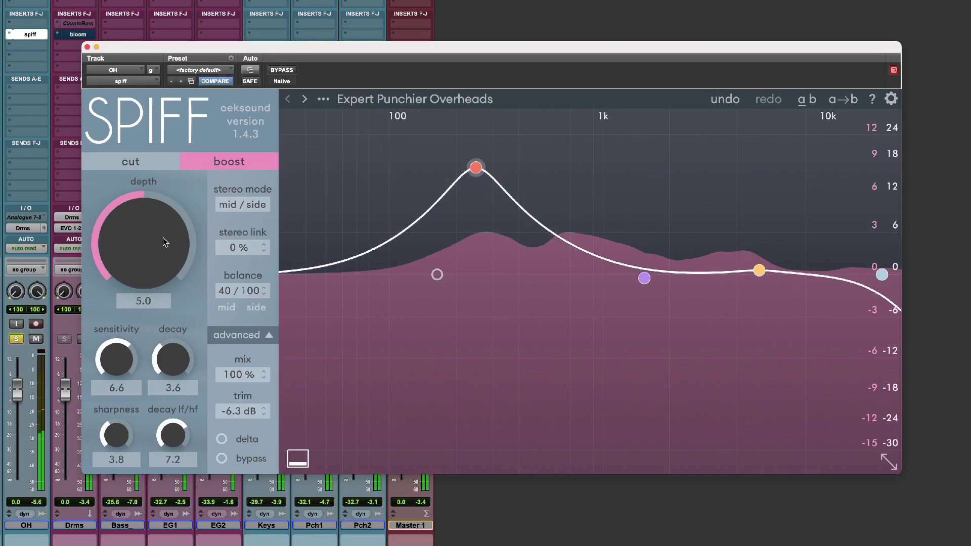
{"action": "left_click_drag", "start_coordinate": [166, 243], "coordinate": [162, 199]}
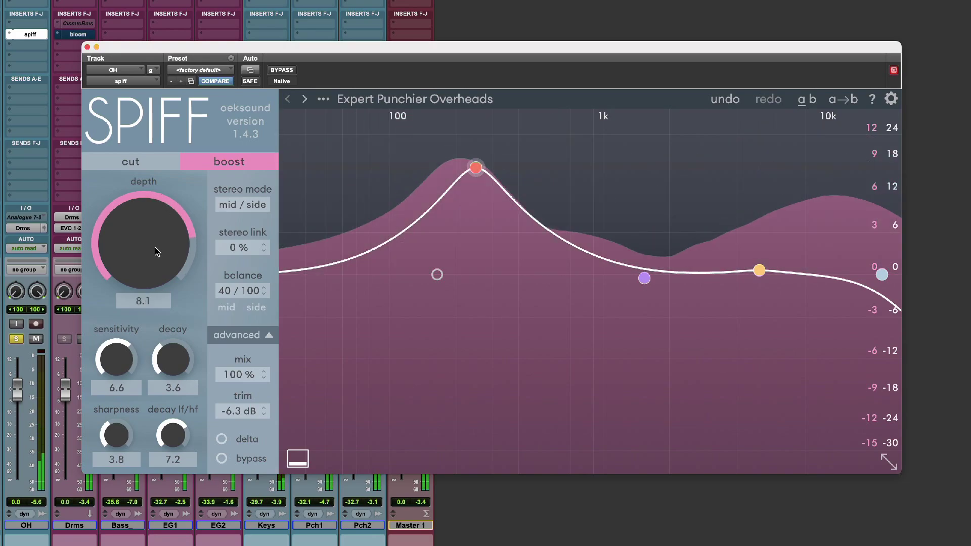
{"action": "left_click_drag", "start_coordinate": [157, 251], "coordinate": [157, 212]}
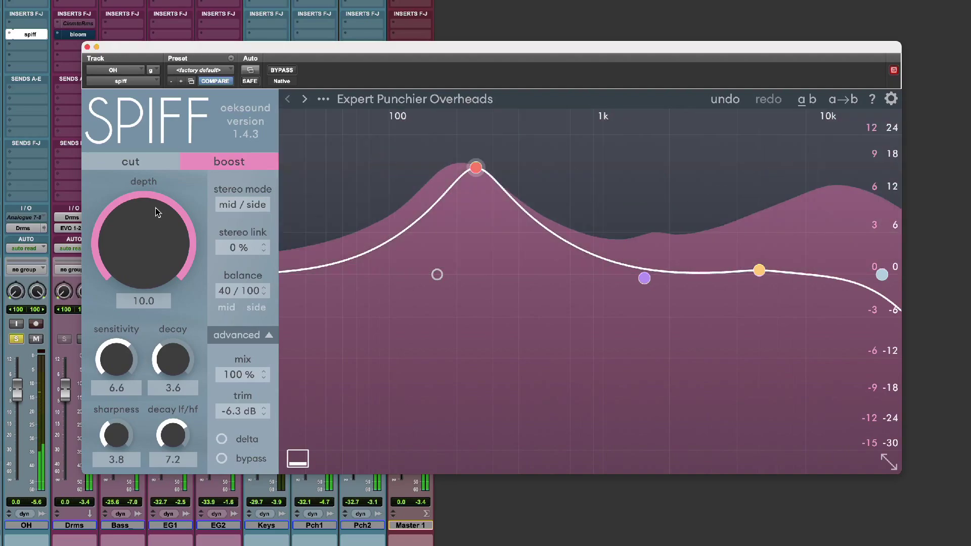
{"action": "key", "text": "space"}
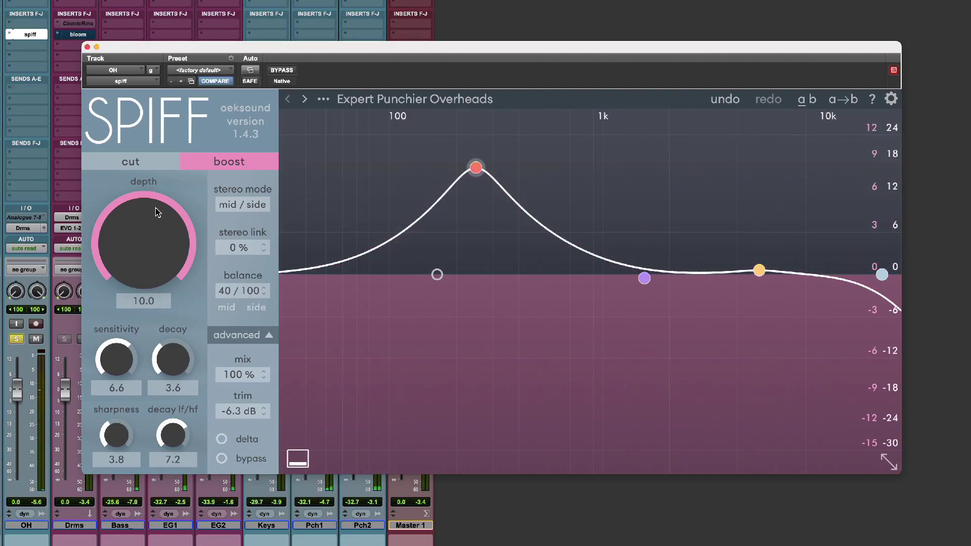
{"action": "left_click", "coordinate": [150, 168]}
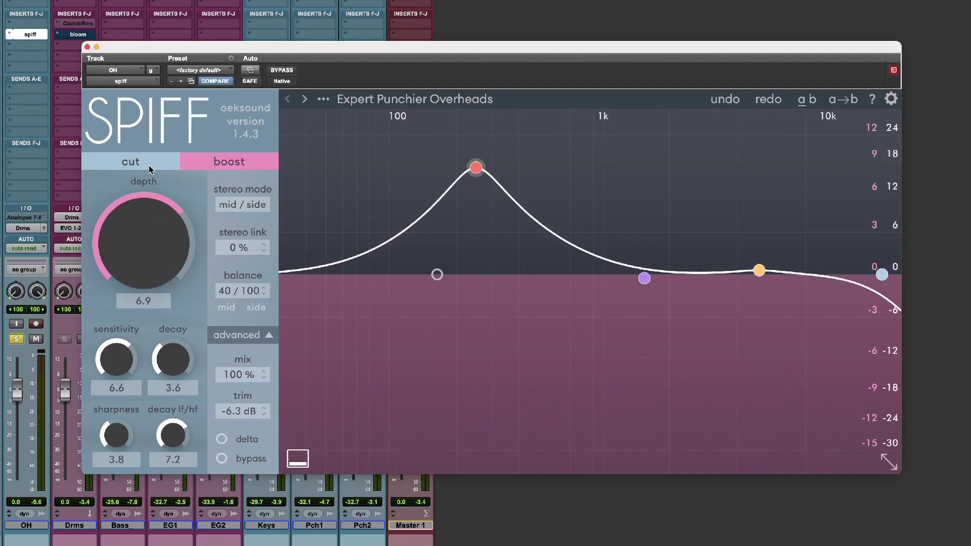
{"action": "left_click", "coordinate": [149, 168]}
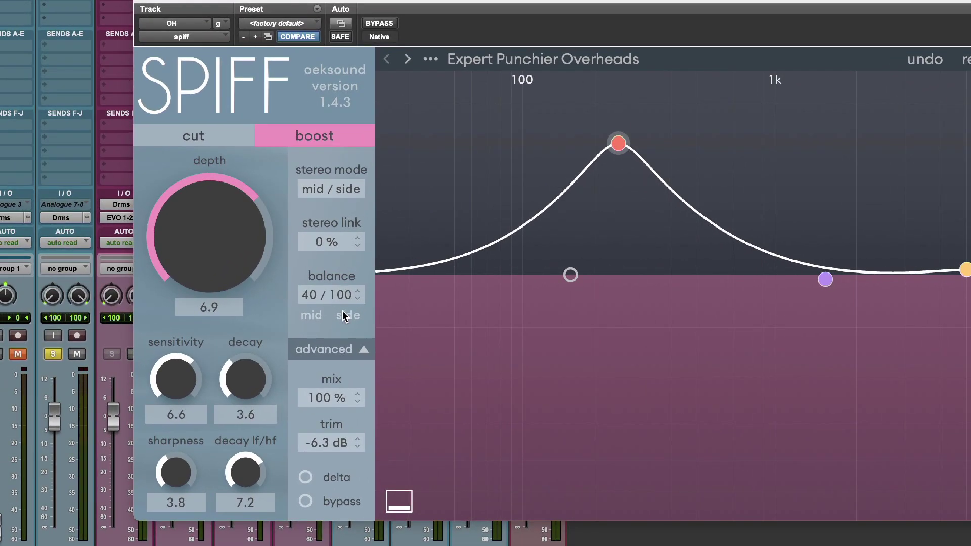
Sweep spiff's mid/side balance toward mid during playback and set it to 45 / 100.
{"action": "left_click_drag", "start_coordinate": [327, 295], "coordinate": [320, 465]}
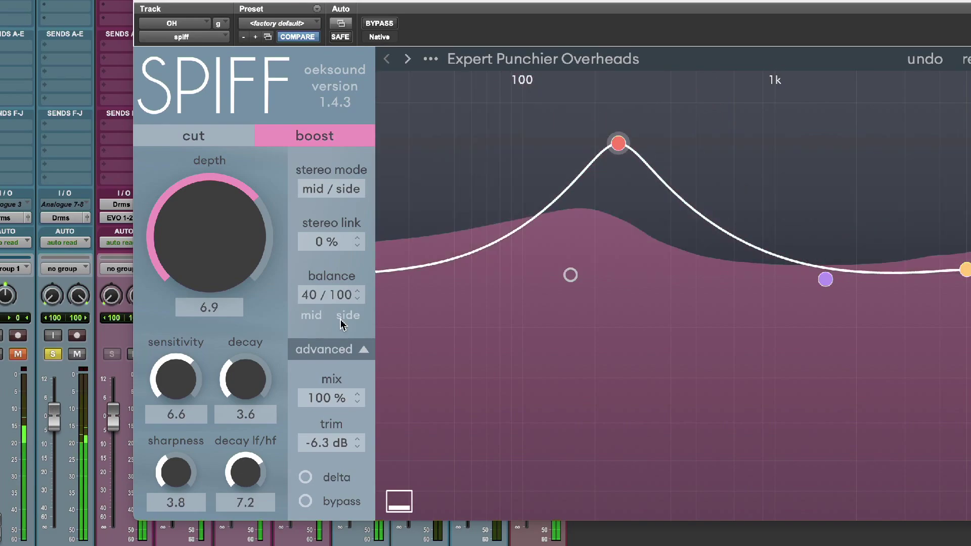
{"action": "left_click_drag", "start_coordinate": [341, 293], "coordinate": [341, 427]}
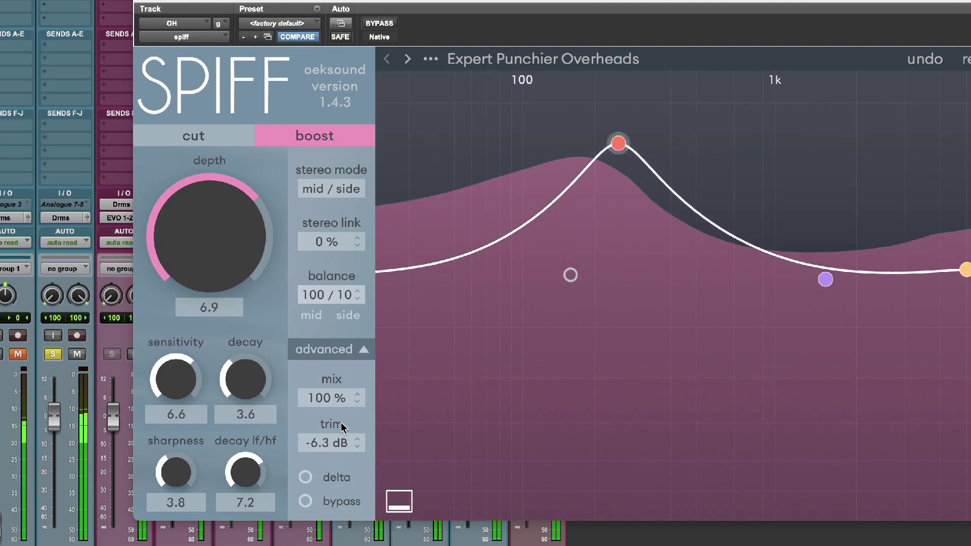
{"action": "left_click_drag", "start_coordinate": [341, 427], "coordinate": [347, 259]}
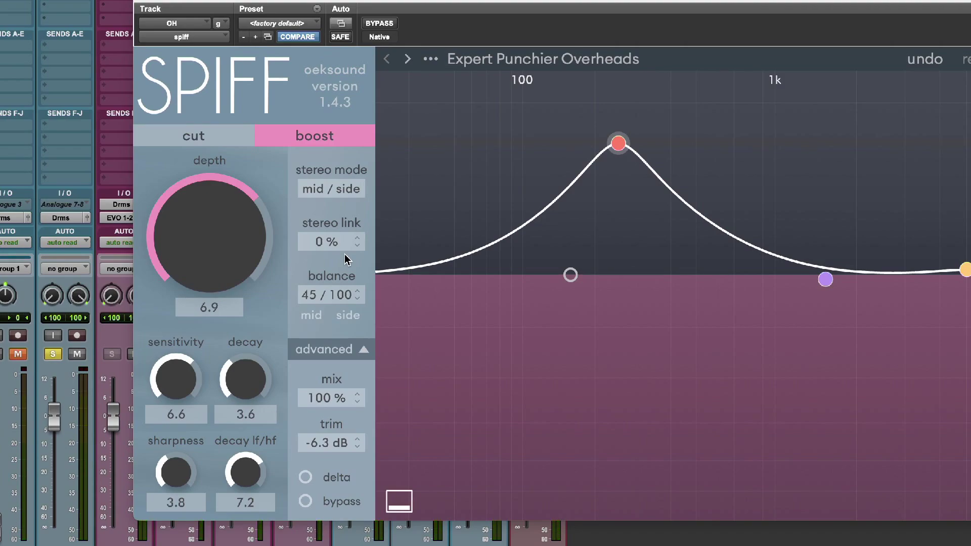
{"action": "left_click_drag", "start_coordinate": [347, 243], "coordinate": [335, 282]}
Try lowering band 3 to -10.0 dB at about 1k7 Hz, and undo the change.
{"action": "left_click", "coordinate": [619, 145]}
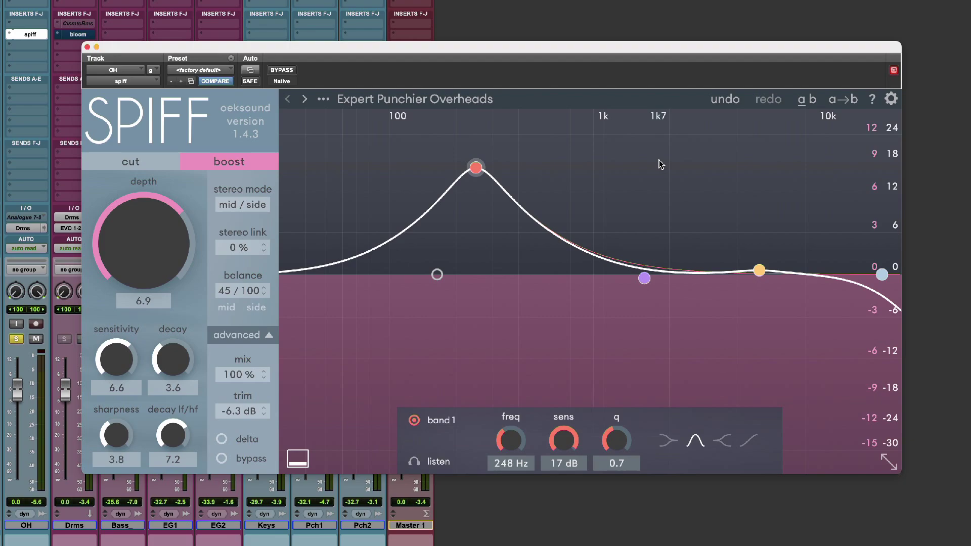
{"action": "left_click_drag", "start_coordinate": [644, 278], "coordinate": [660, 348]}
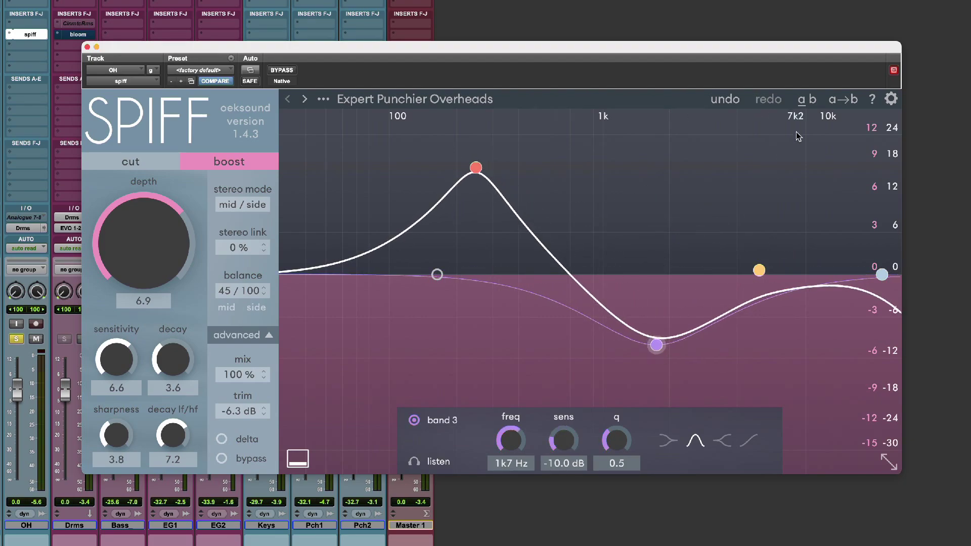
{"action": "left_click", "coordinate": [721, 100]}
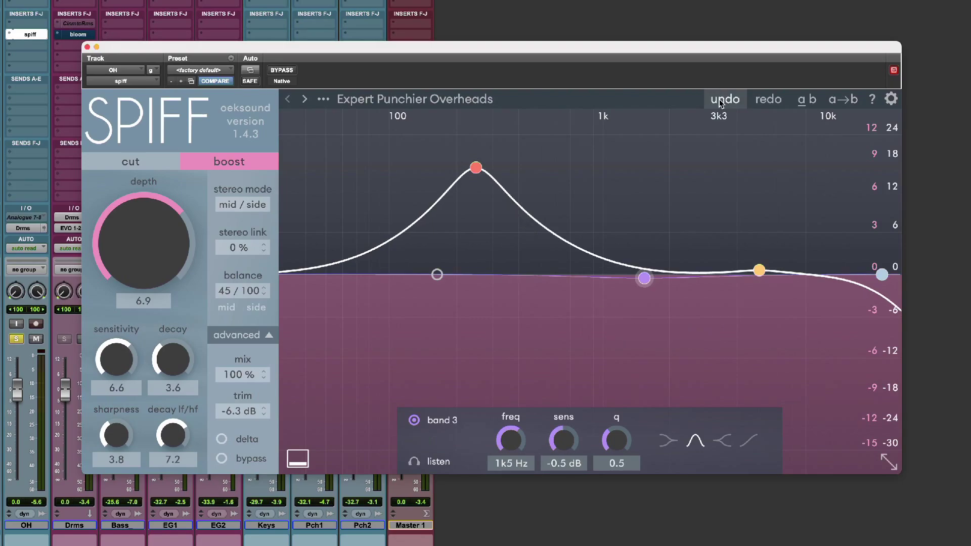
Select band 1 and toggle its listen mode on and off to isolate its frequency range.
{"action": "left_click", "coordinate": [475, 167]}
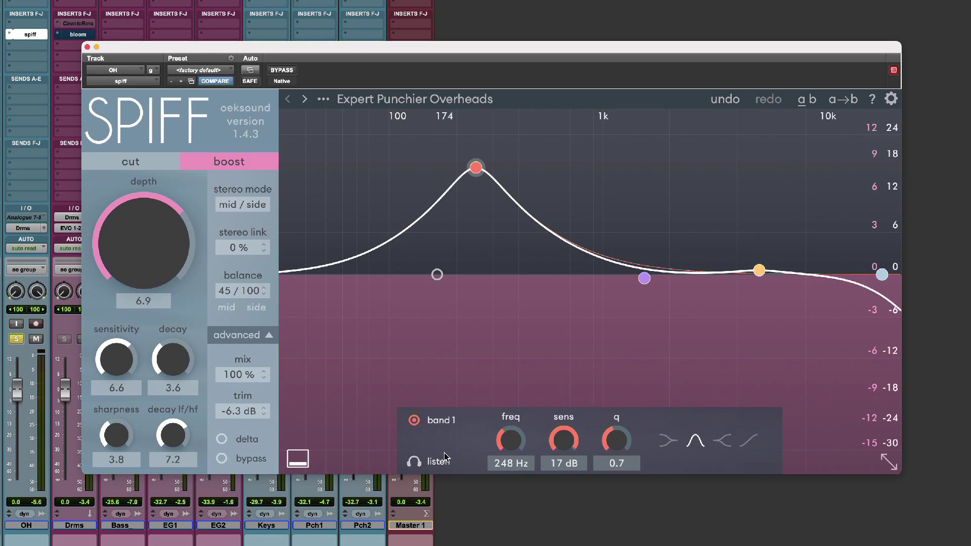
{"action": "left_click", "coordinate": [414, 462]}
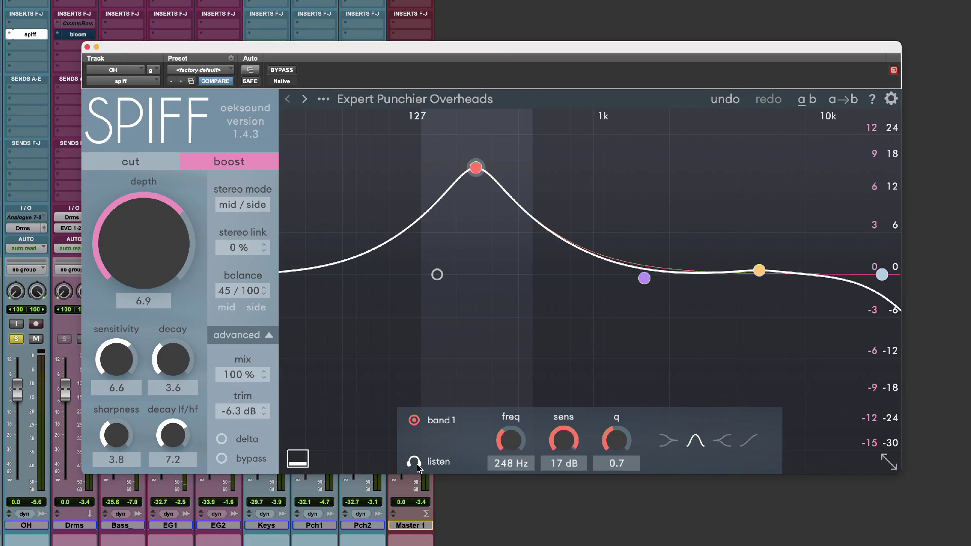
{"action": "left_click", "coordinate": [417, 465]}
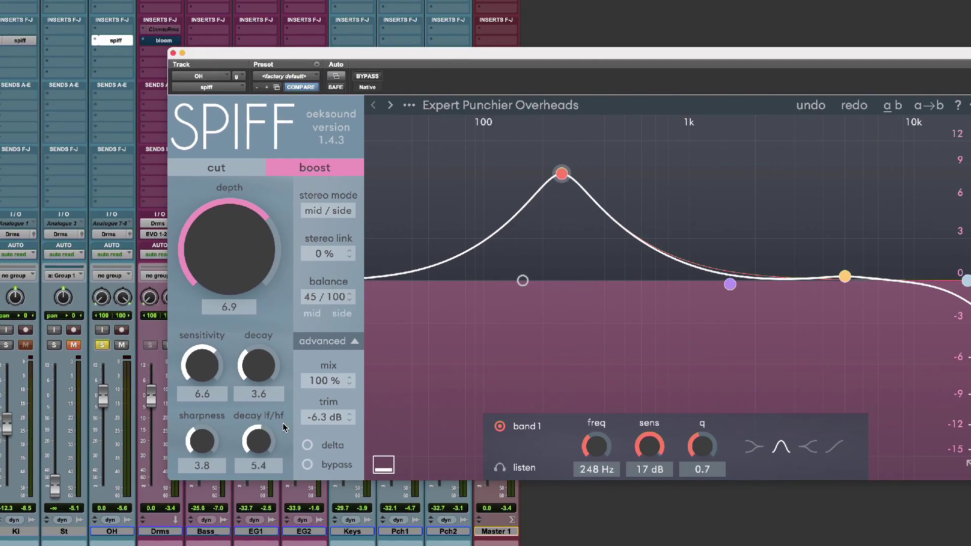
Audition decay lf/hf between 0.0 and 10.0 during playback and set it to 6.0.
{"action": "left_click_drag", "start_coordinate": [258, 440], "coordinate": [257, 471]}
{"action": "key", "text": "space"}
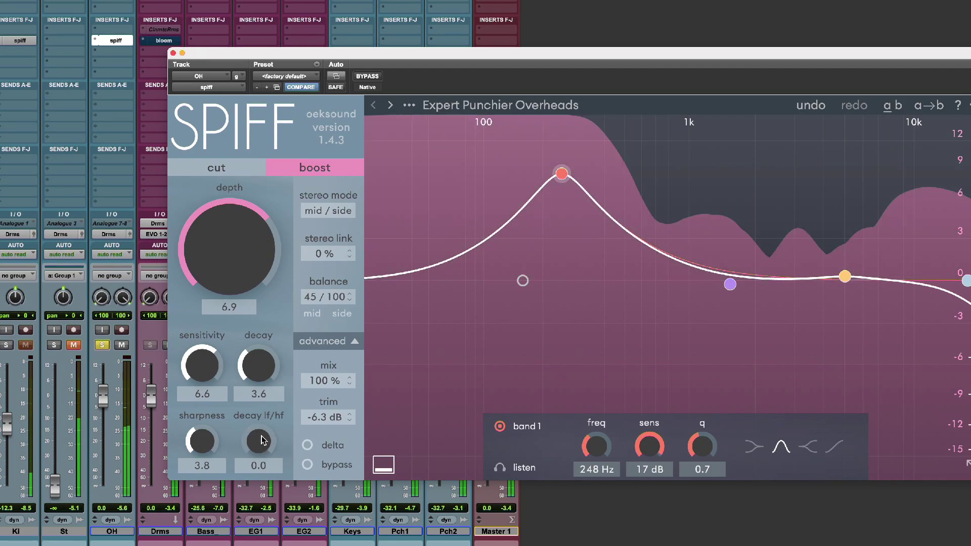
{"action": "left_click_drag", "start_coordinate": [262, 439], "coordinate": [263, 350]}
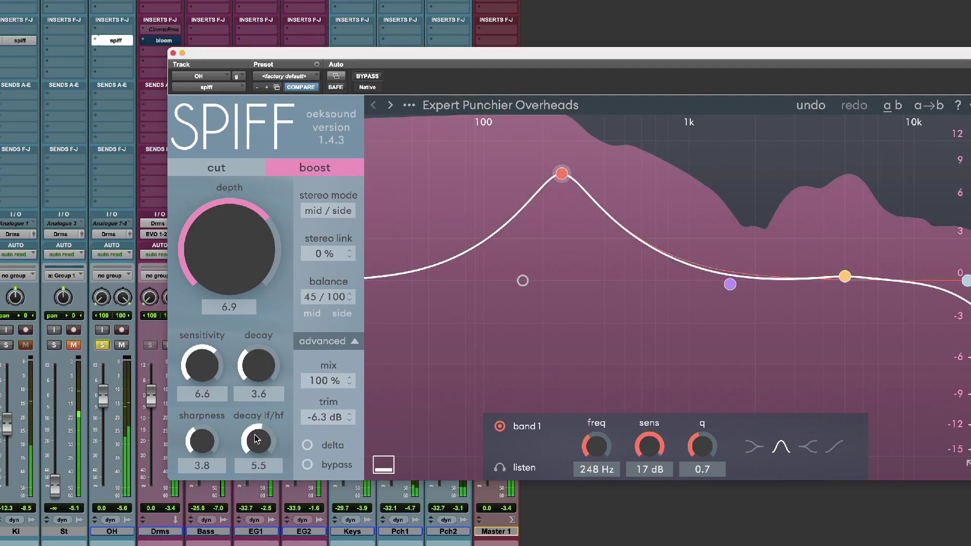
{"action": "left_click_drag", "start_coordinate": [257, 439], "coordinate": [261, 343]}
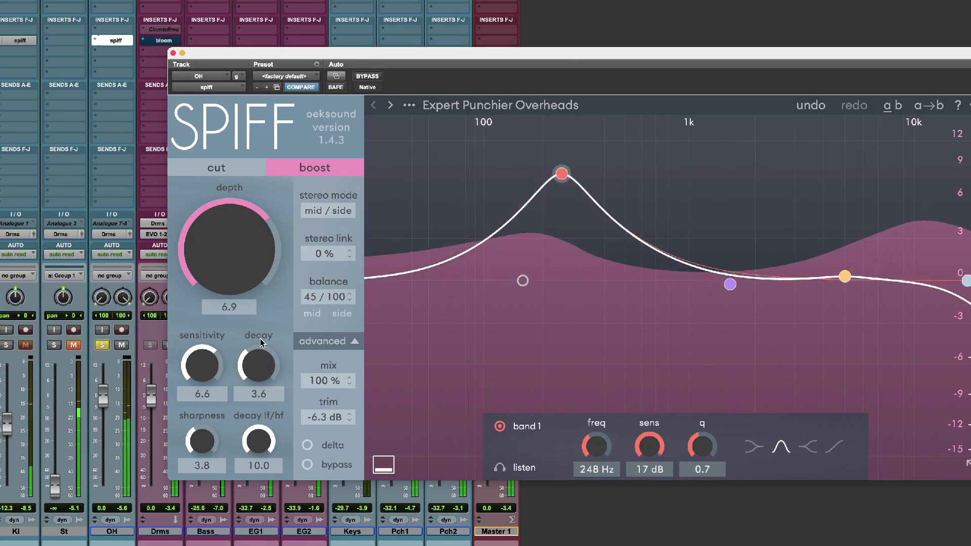
{"action": "key", "text": "space"}
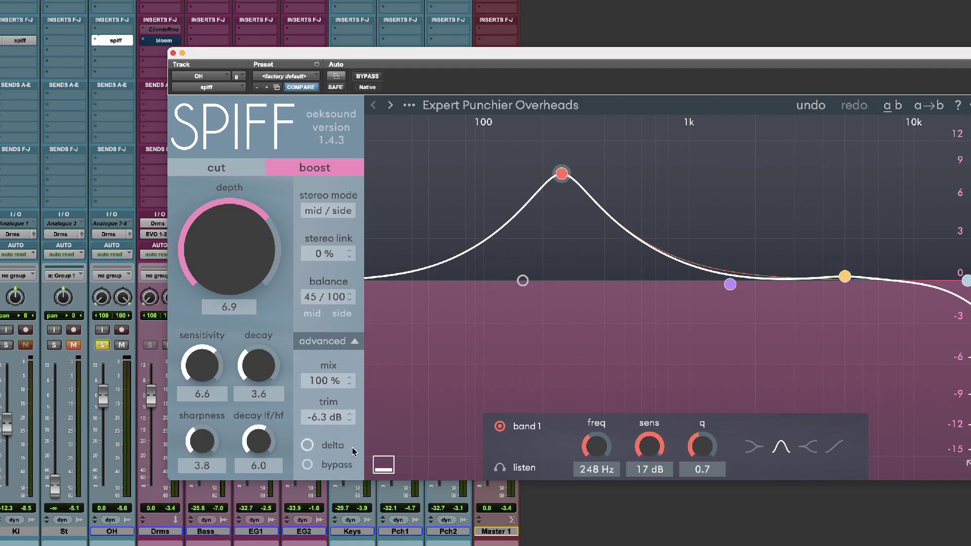
Enable delta monitoring in spiff and try moving band 1 to a lower frequency.
{"action": "left_click", "coordinate": [334, 446]}
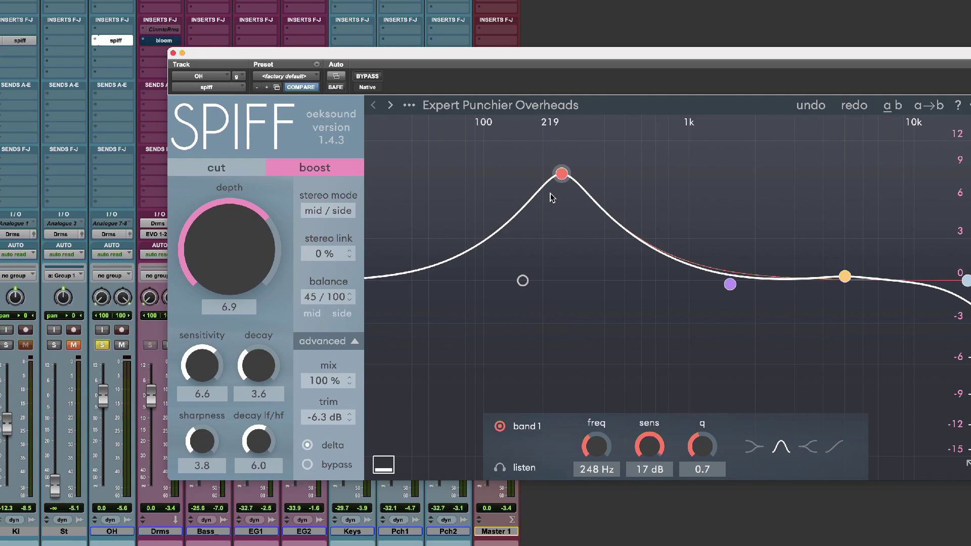
{"action": "left_click_drag", "start_coordinate": [561, 176], "coordinate": [502, 180]}
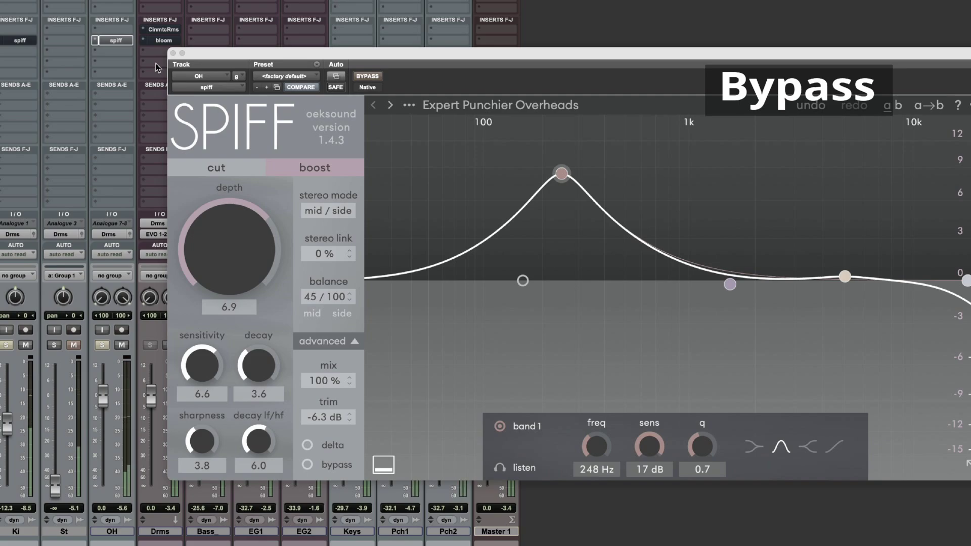
Reactivate the bypassed inserts and clear the solos on the OH and Ki tracks to play the full mix.
{"action": "left_click", "coordinate": [117, 45], "text": "alt+super"}
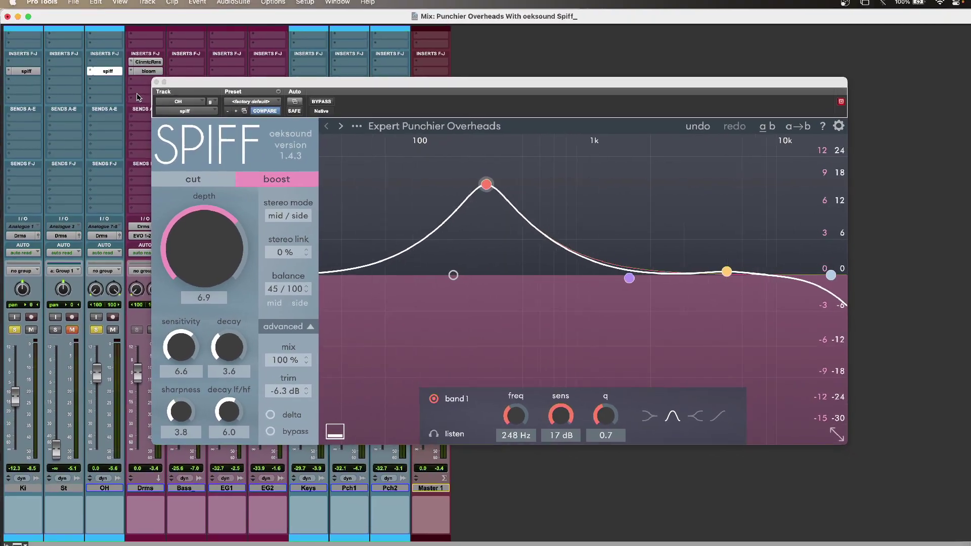
{"action": "key", "text": "space"}
{"action": "left_click", "coordinate": [94, 328]}
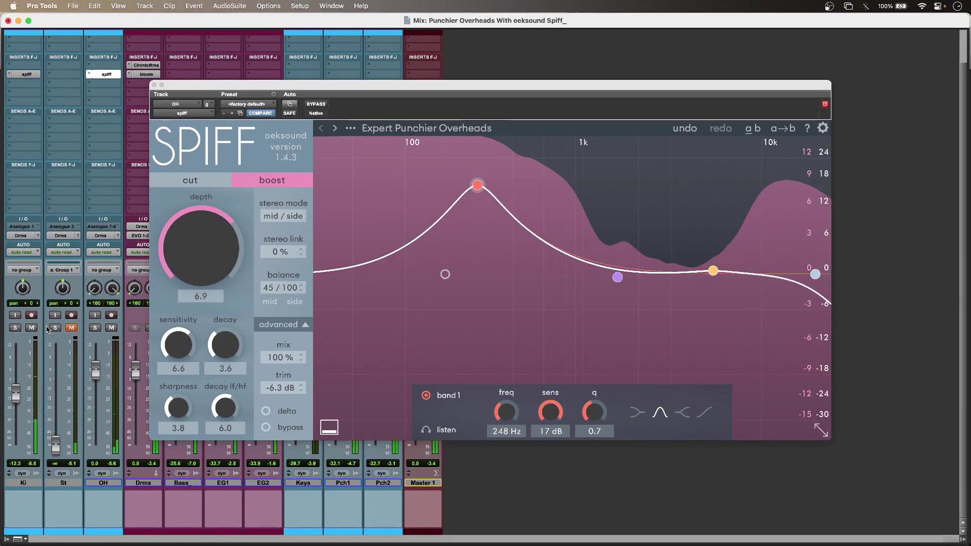
{"action": "left_click", "coordinate": [15, 327]}
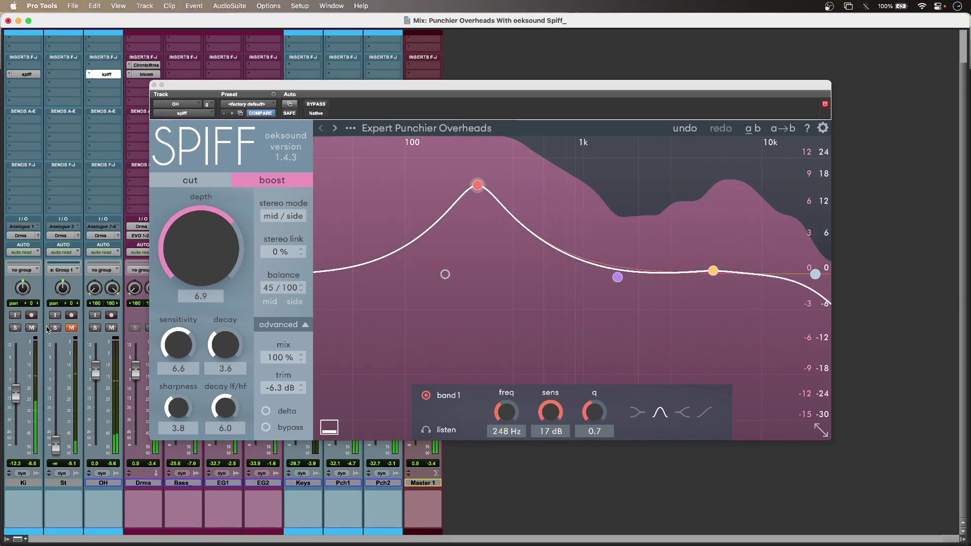